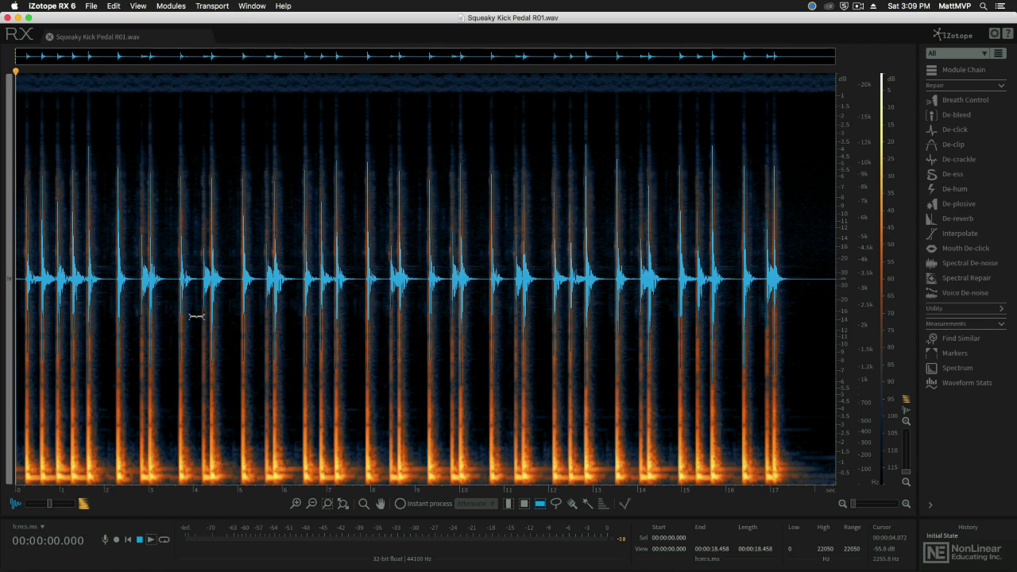
- Audition the kick recording, and display only the spectrogram with its colour range shifted to bring out quieter sounds
key(space)
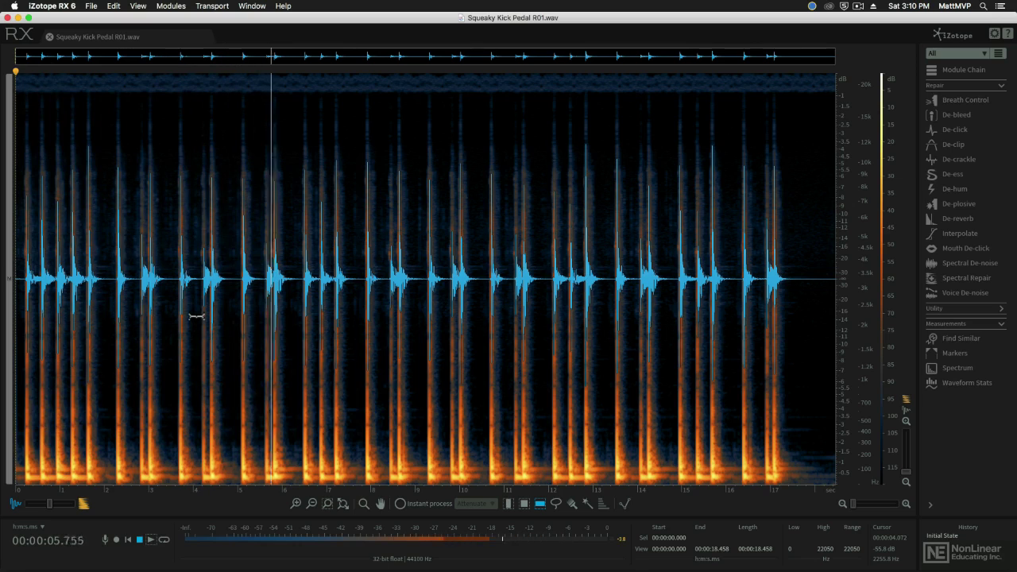
key(space)
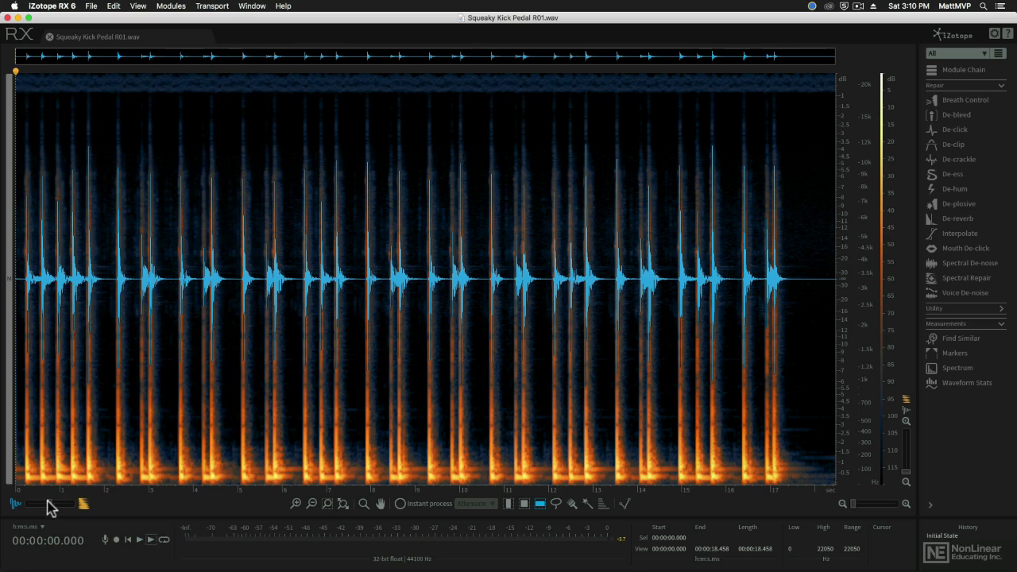
drag(50, 503, 84, 509)
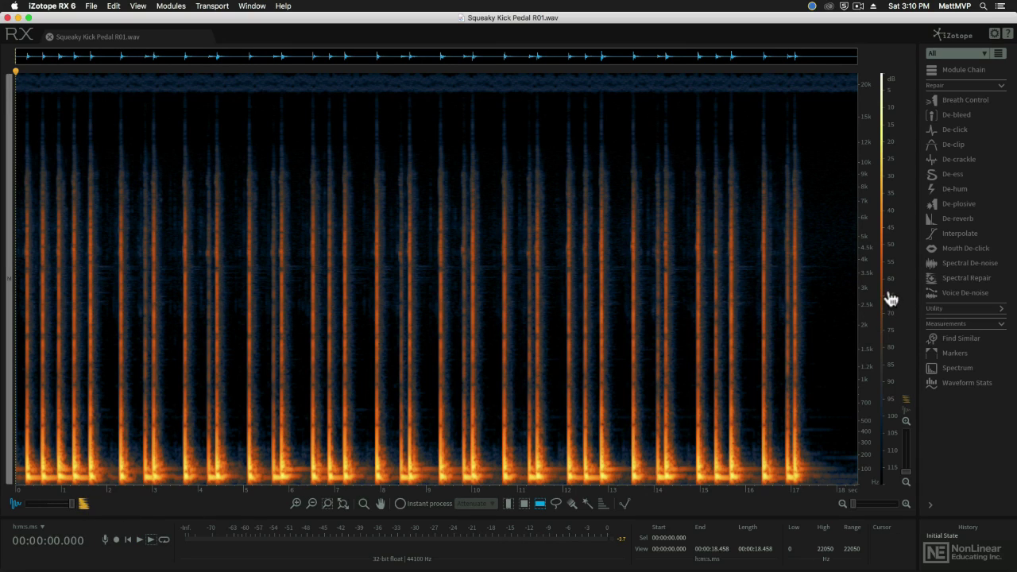
drag(887, 295, 893, 208)
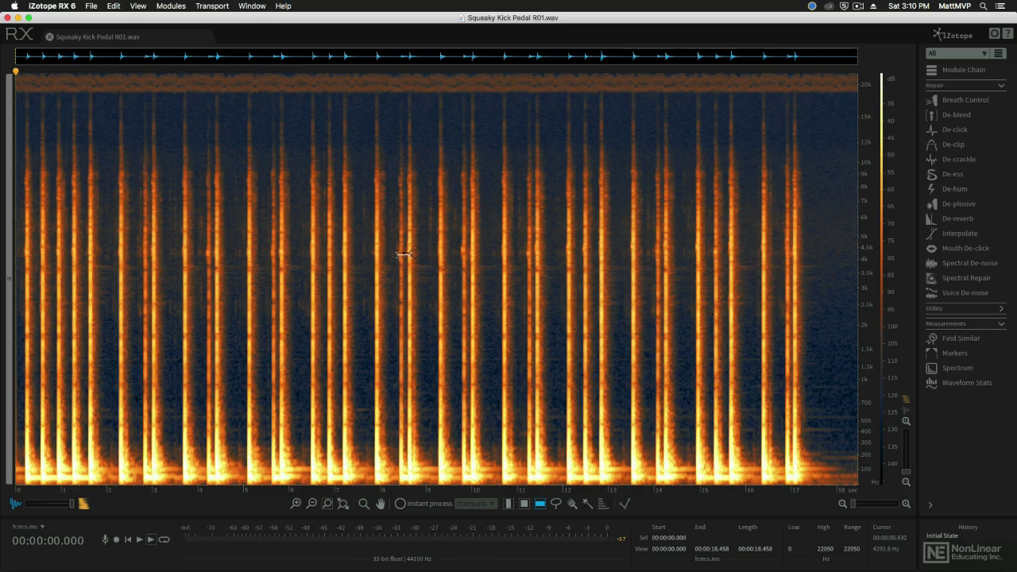
- Select the frequency band from about 3989 to 4736 Hz across the whole file and audition it alone and against the full recording
drag(408, 246, 409, 261)
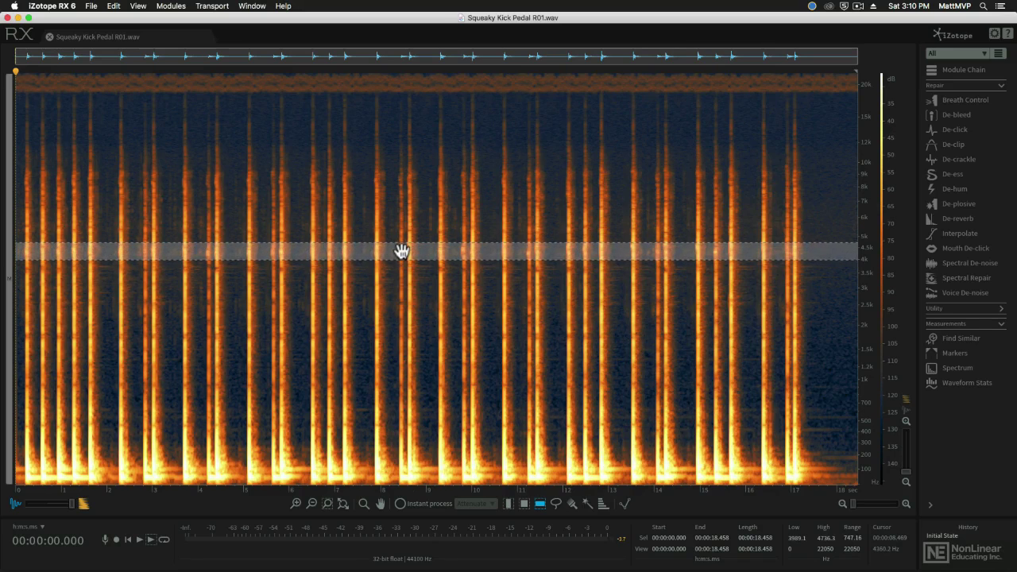
click(152, 540)
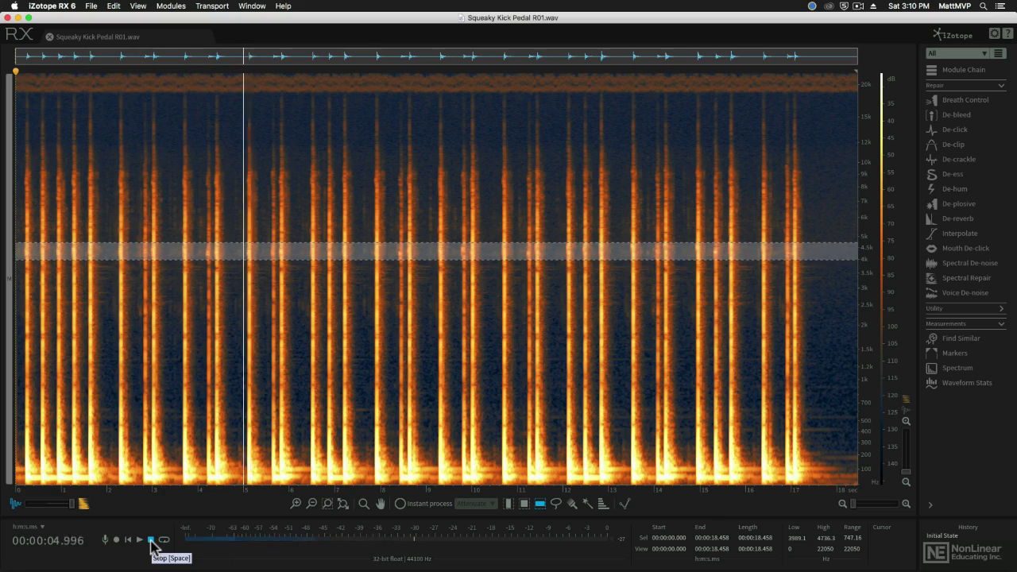
click(152, 540)
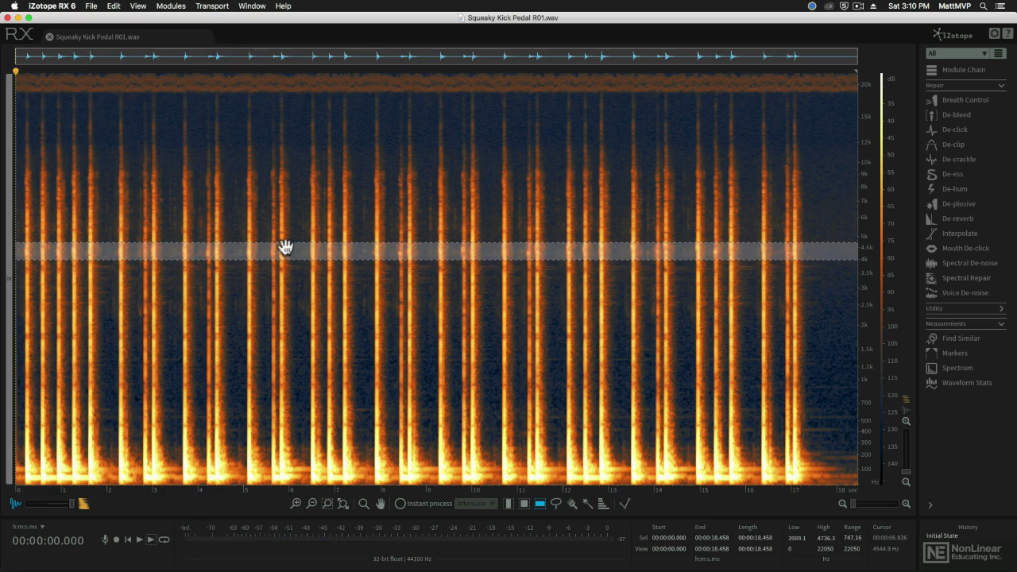
click(139, 540)
click(140, 540)
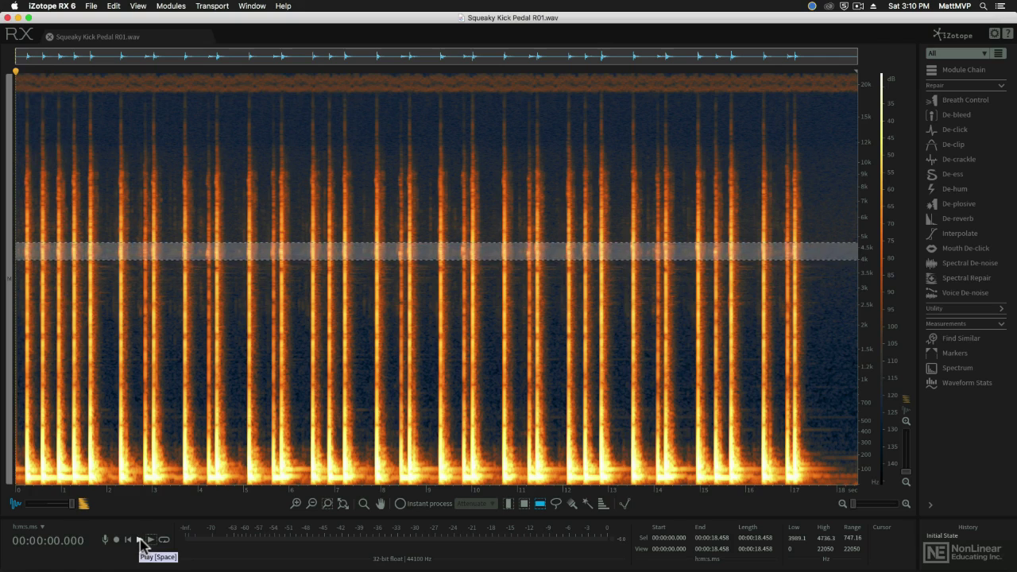
click(151, 539)
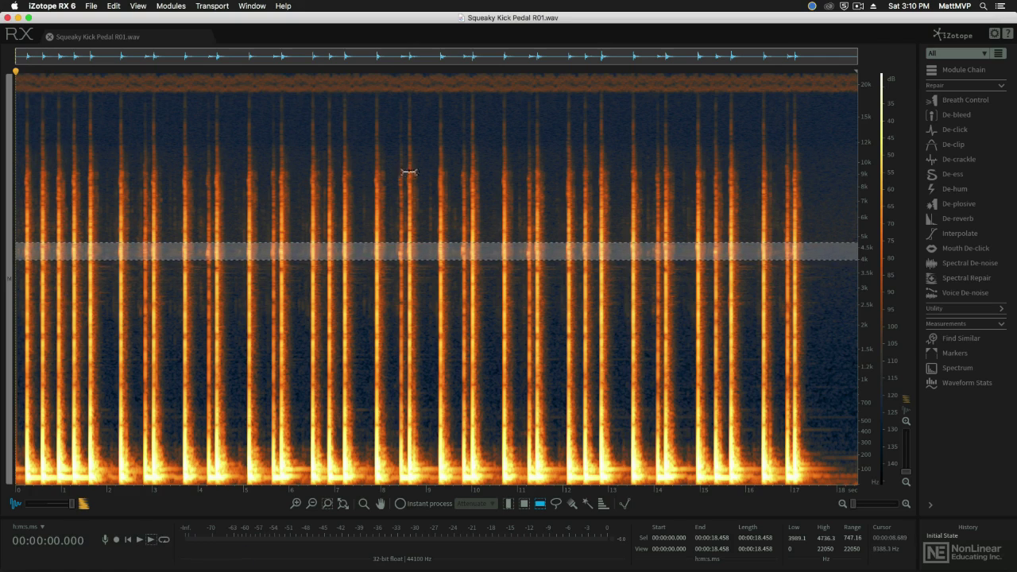
- Replace the selection with a wider squeak band from about 3784 to 5490 Hz across the whole file
scroll(350, 202, up, 3)
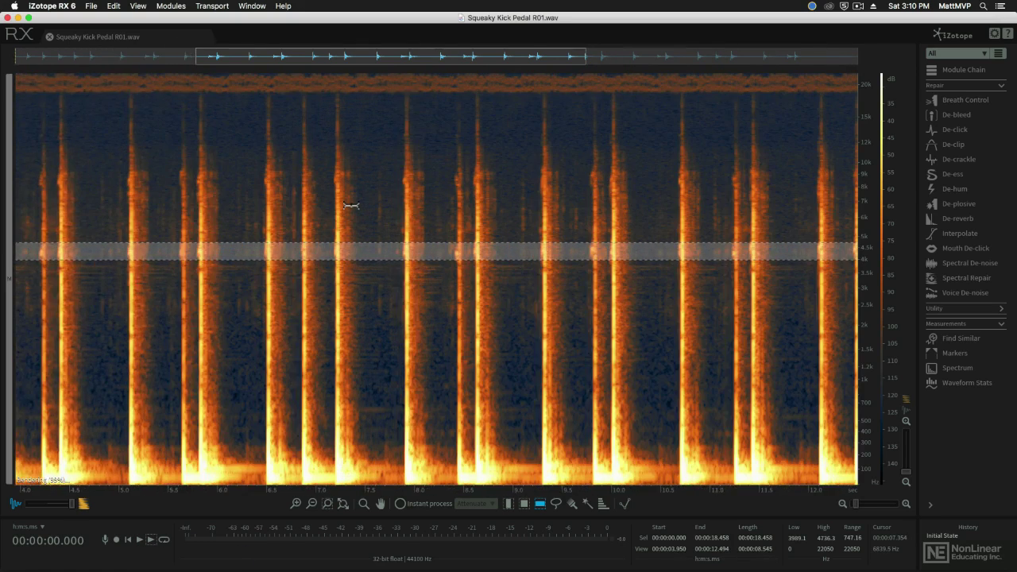
scroll(350, 205, up, 4)
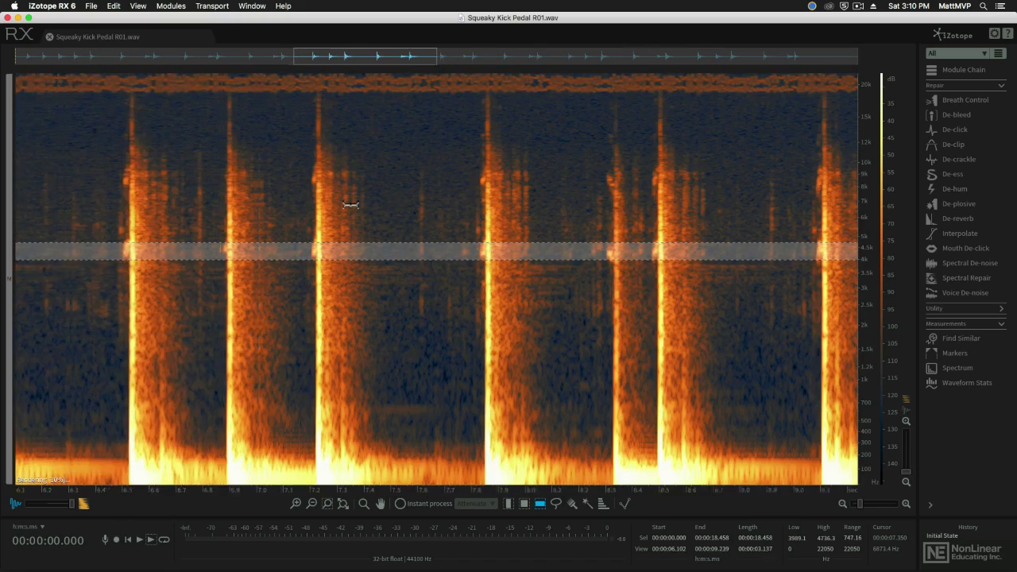
scroll(350, 205, up, 1)
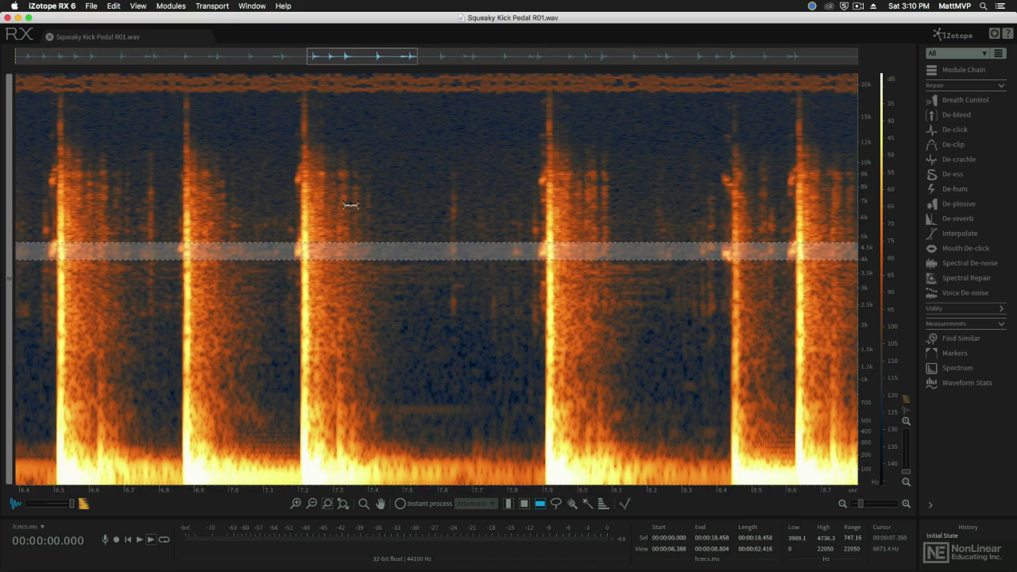
click(282, 271)
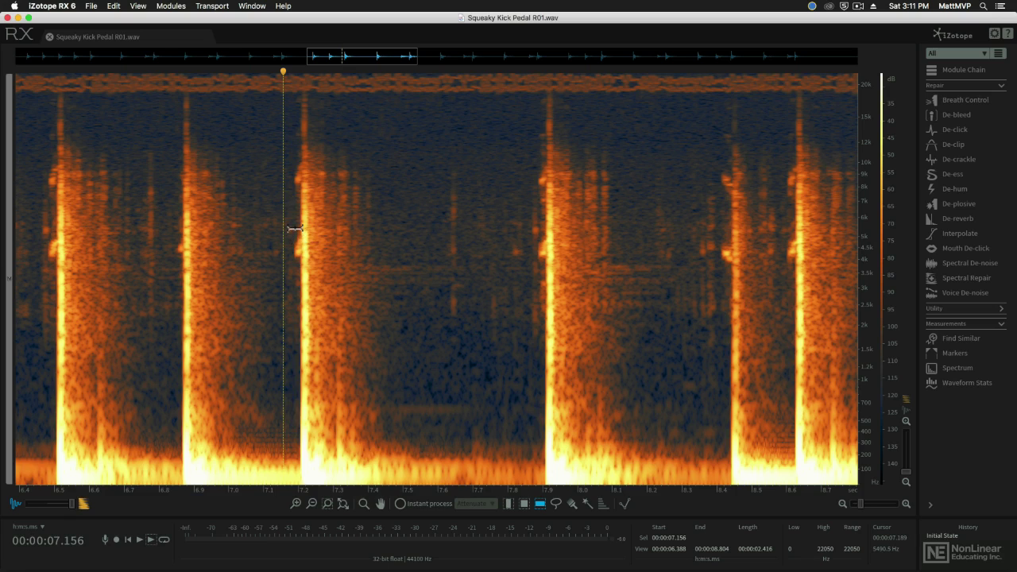
drag(294, 229, 293, 267)
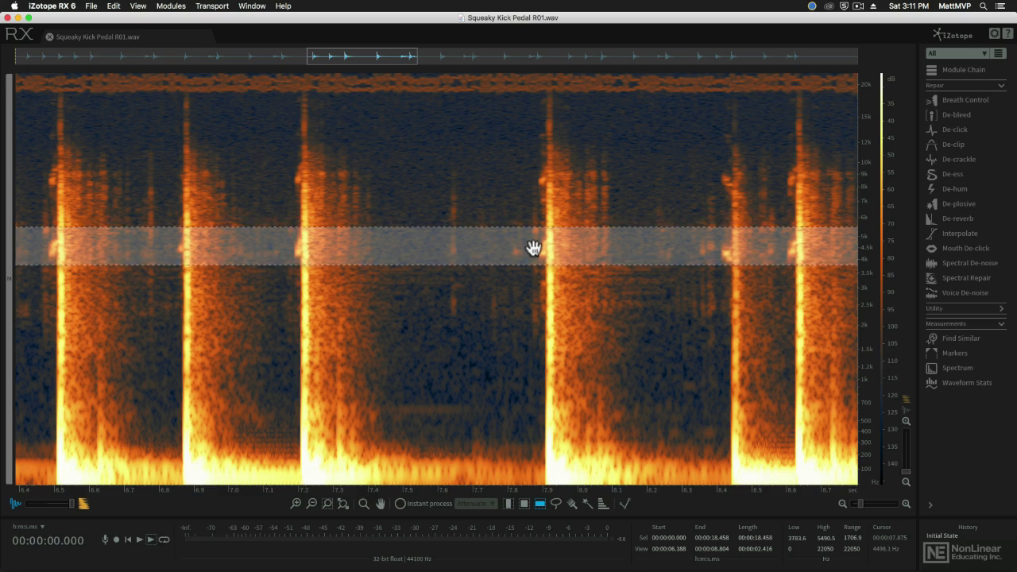
- Delete the audio in the selected band and in a second band from about 7546 to 9993 Hz
key(BackSpace)
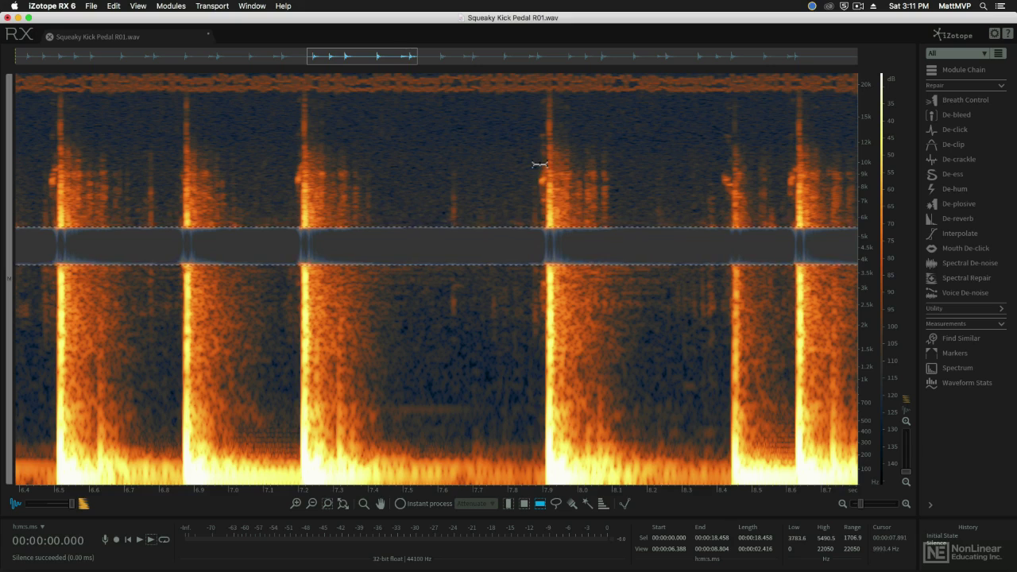
drag(537, 163, 531, 193)
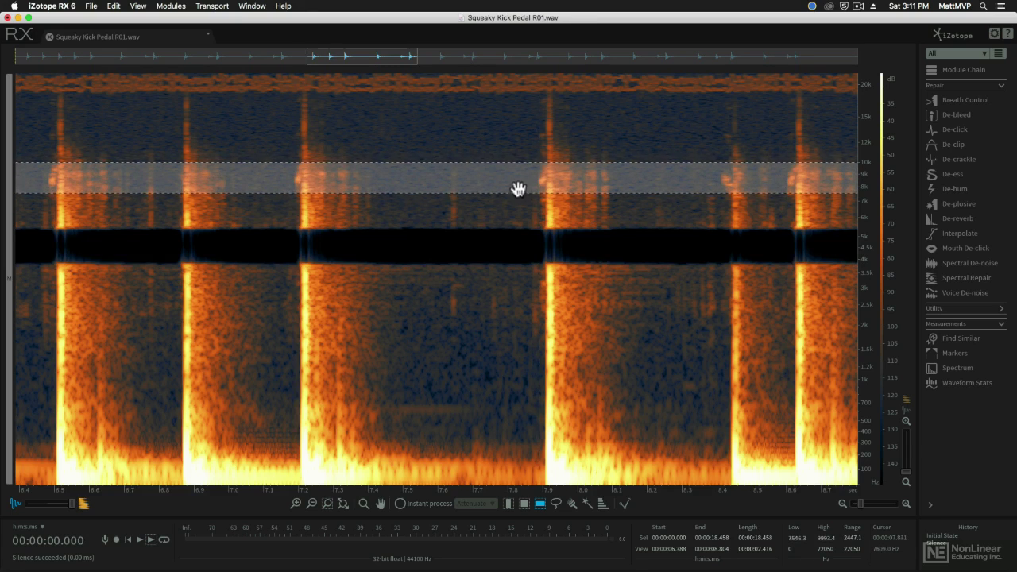
key(BackSpace)
- Play the version with the deleted bands and compare it with the initial state using the edit history
click(327, 205)
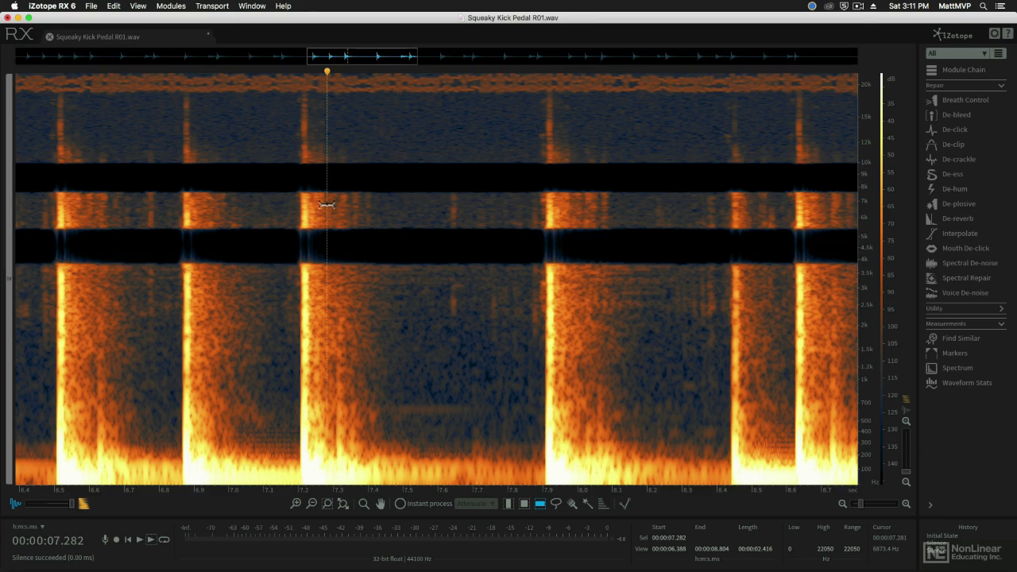
key(space)
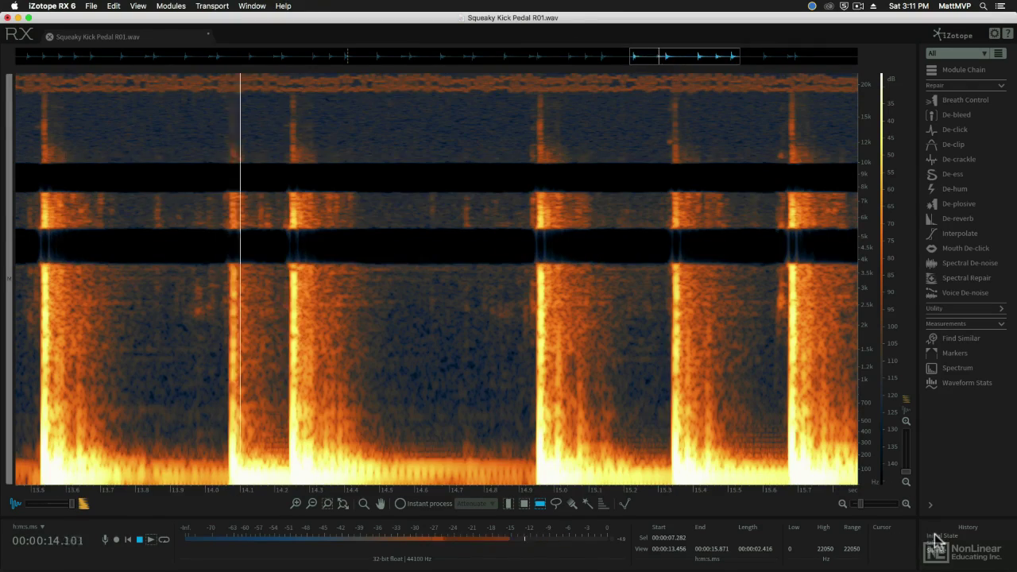
click(939, 537)
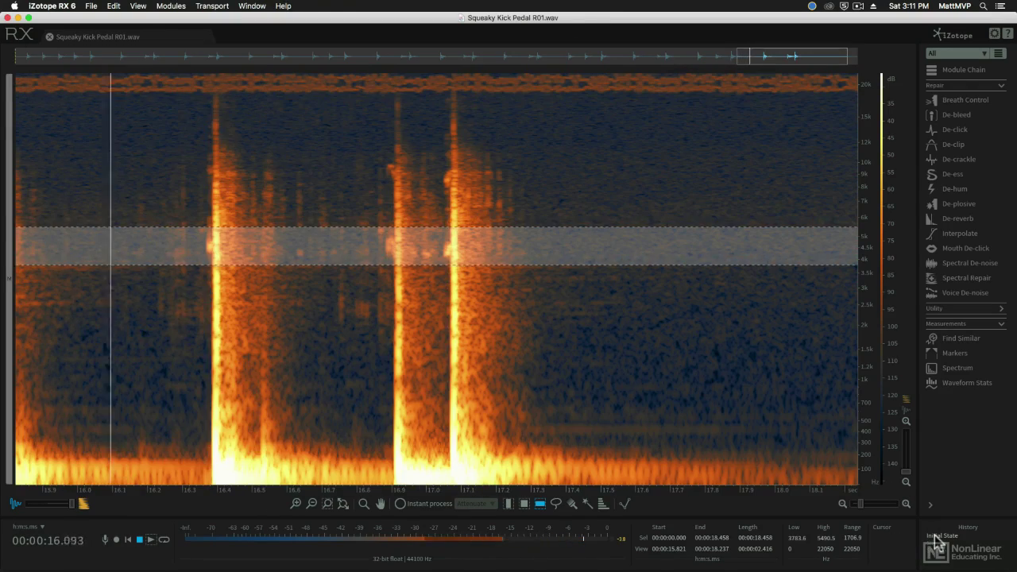
key(space)
key(space)
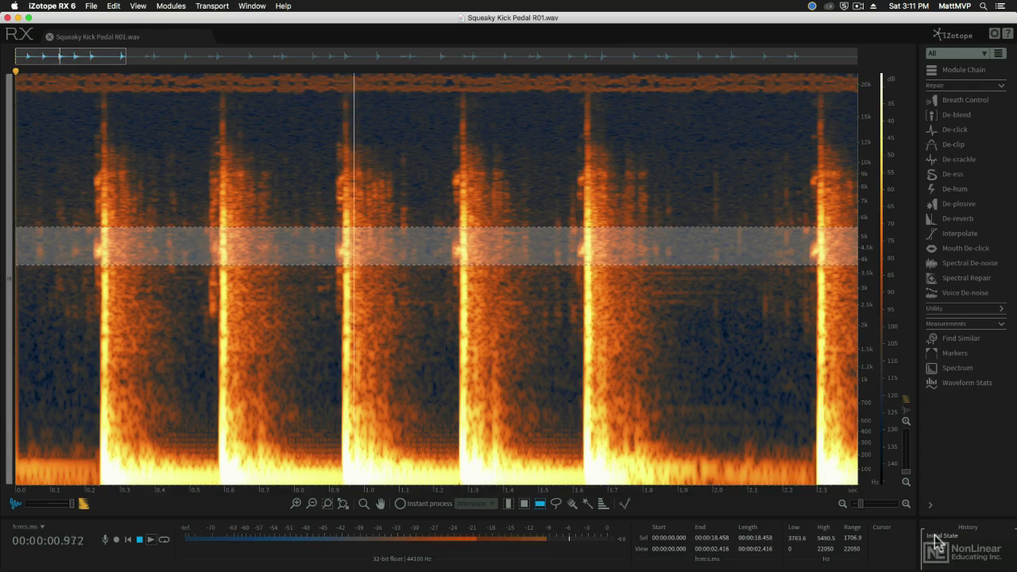
click(938, 551)
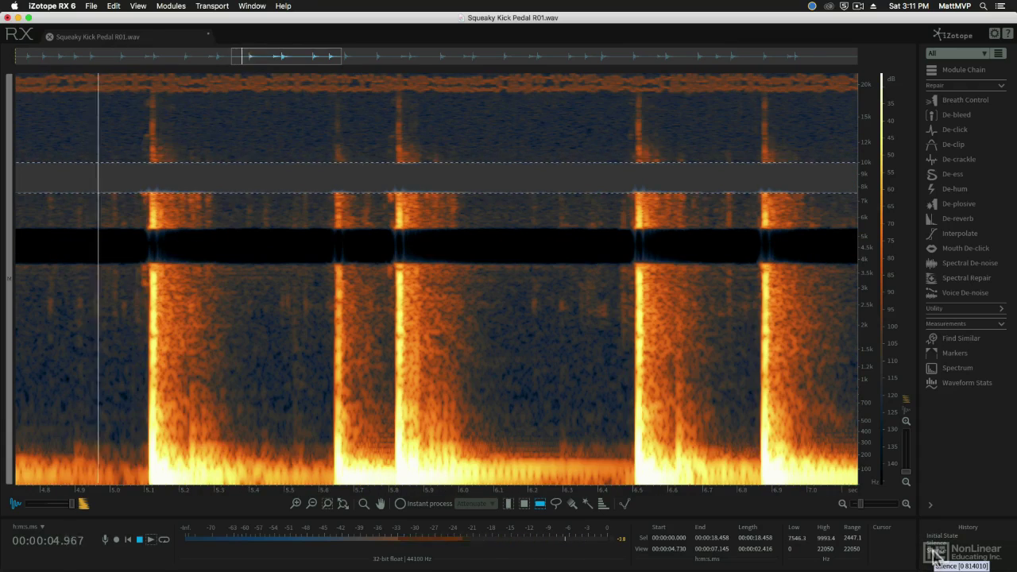
key(space)
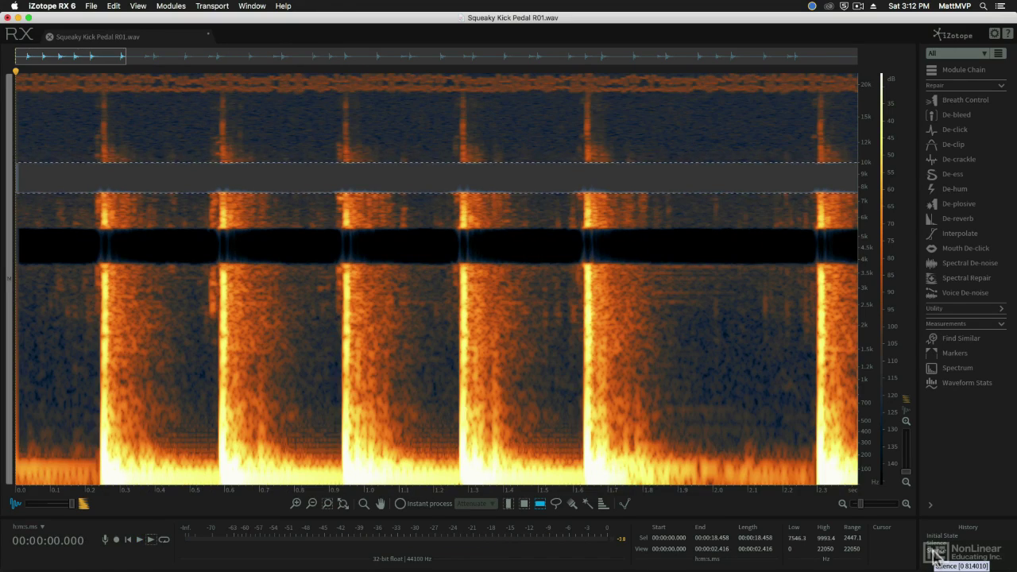
- Revert the recording to its initial state, discarding both band deletions
click(612, 336)
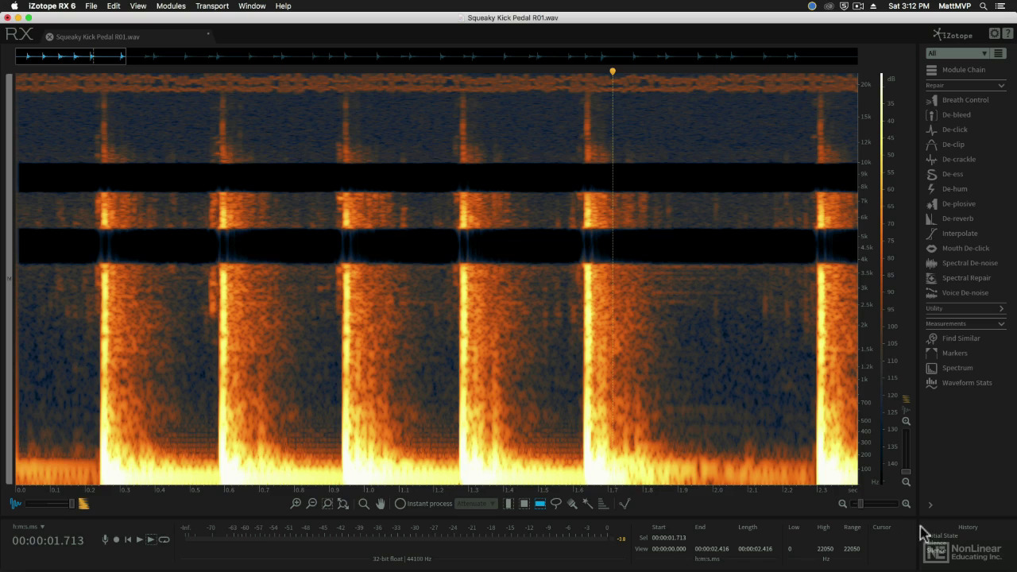
click(945, 537)
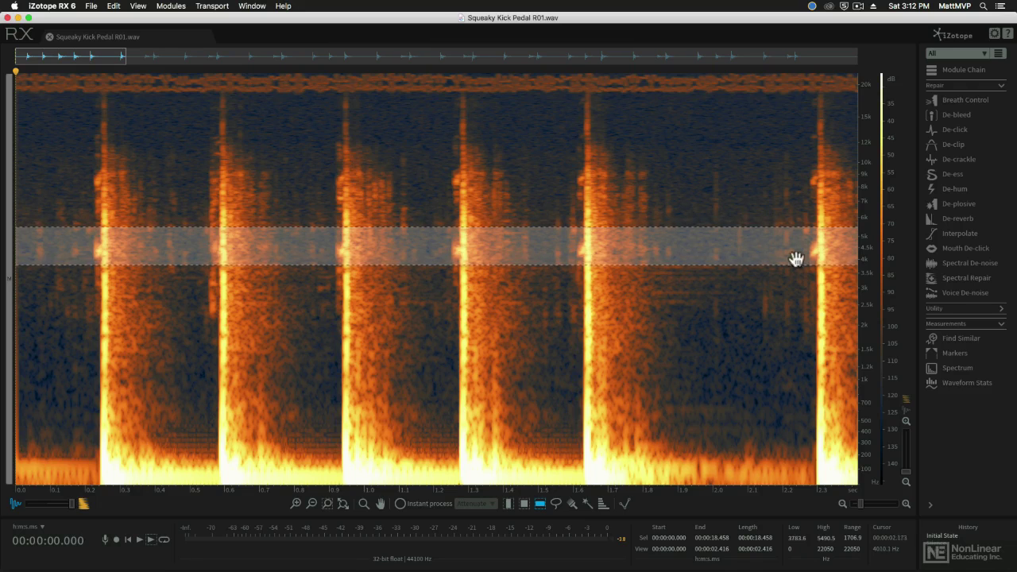
- Open Spectral Repair and load the "Attenuate unwanted event" preset
click(961, 284)
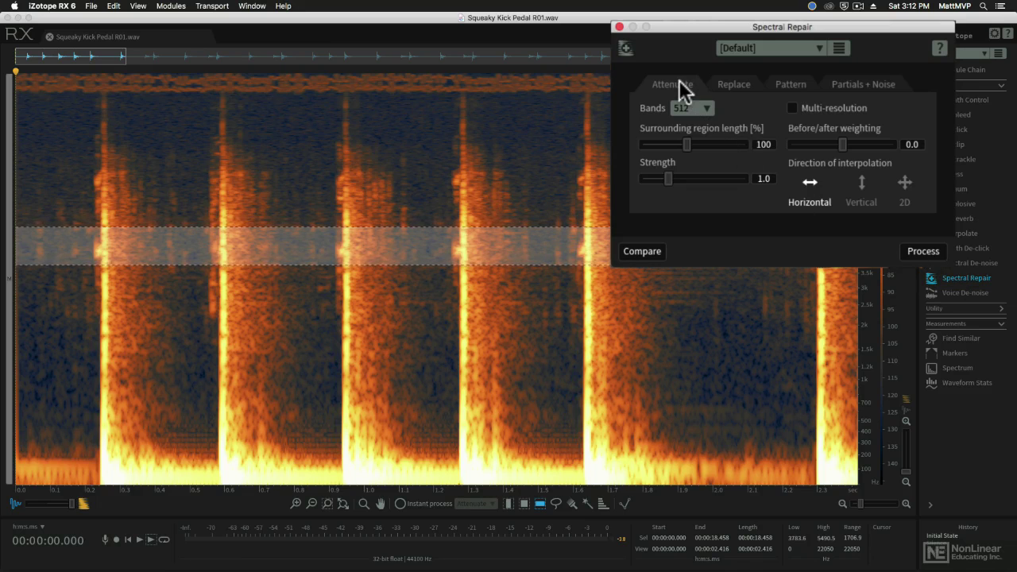
click(747, 48)
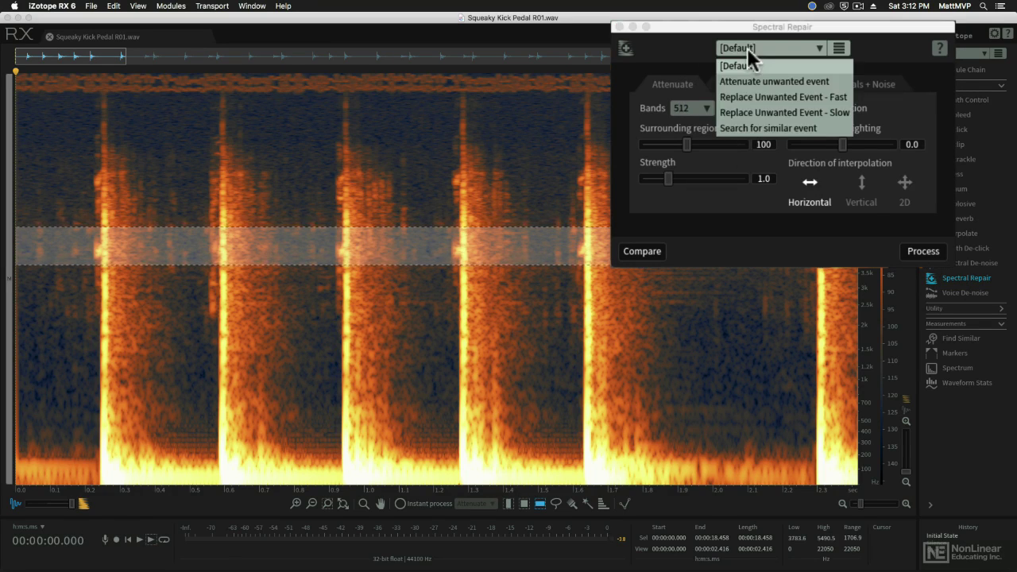
click(773, 80)
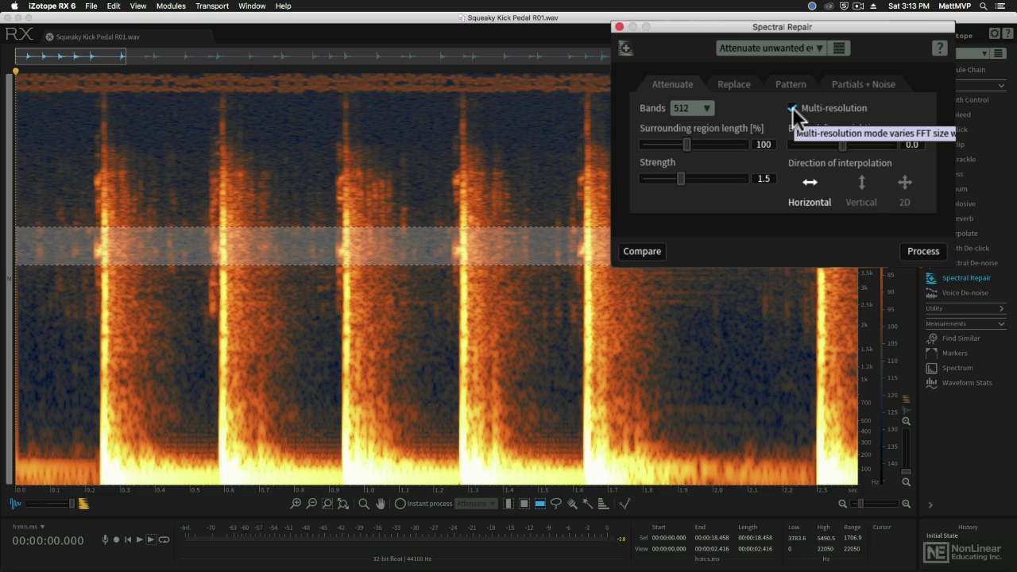
- Try to attenuate the selected band with horizontal interpolation, and undo the processing
click(911, 251)
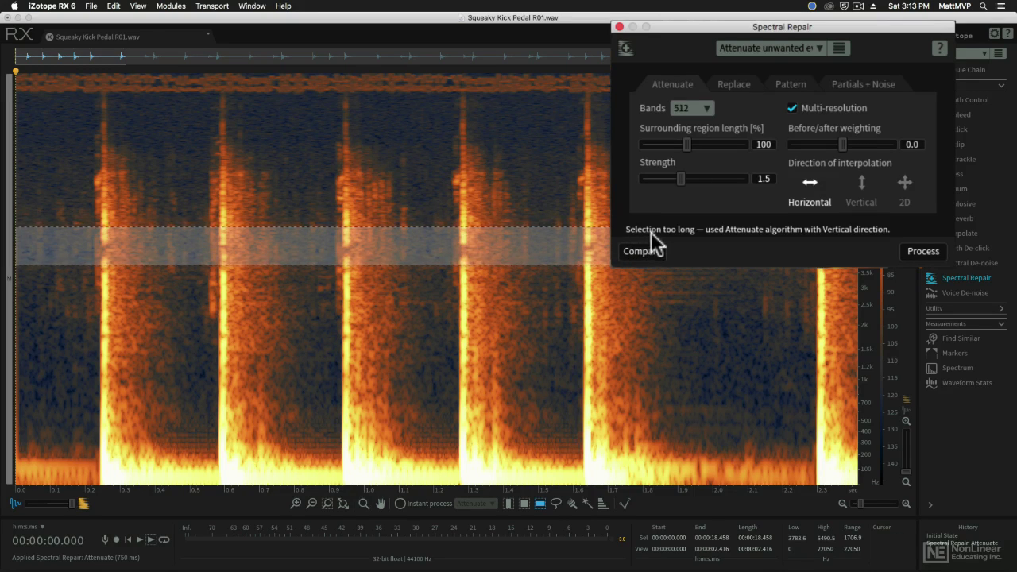
mouse_move(730, 231)
key(super+z)
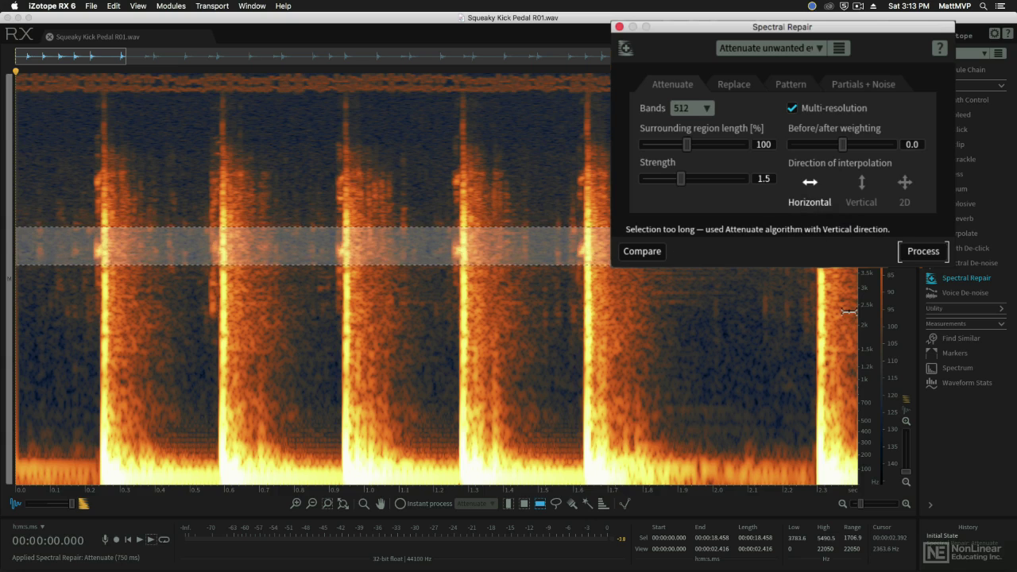
- Attenuate the selected band and a second band from about 6873 to 9121 Hz with Vertical interpolation, and clear the selection
click(859, 181)
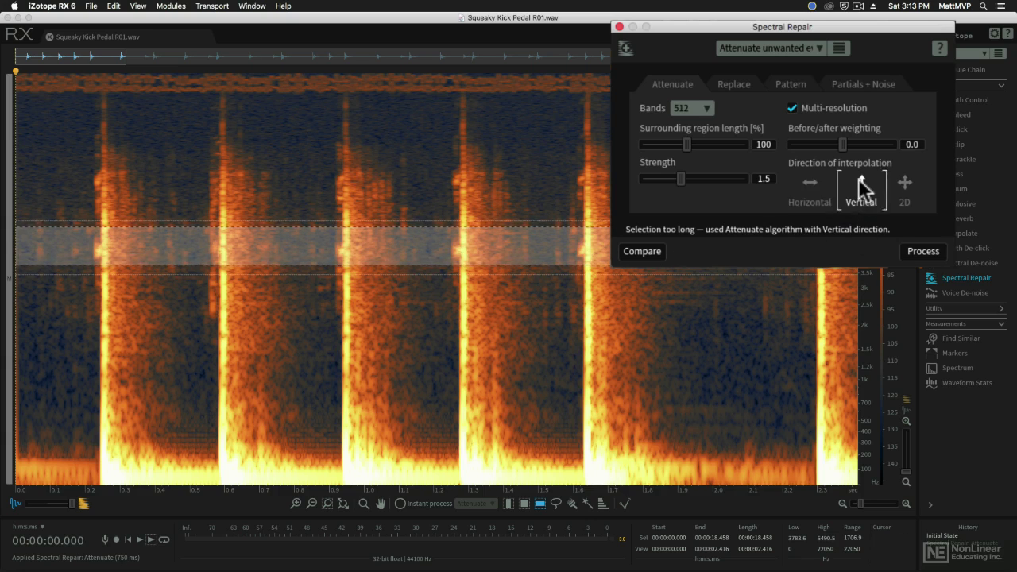
click(924, 251)
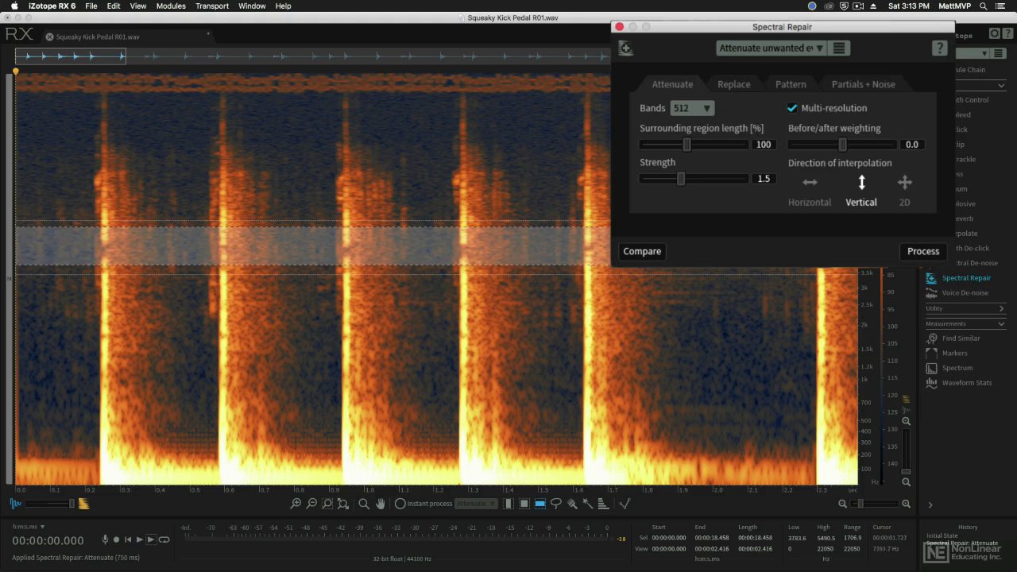
drag(588, 173, 584, 205)
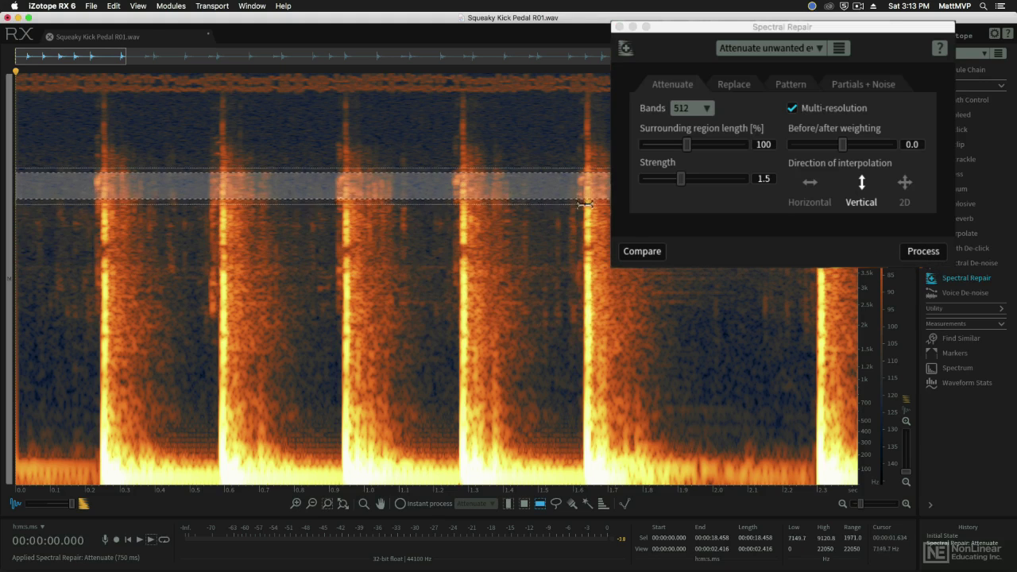
click(911, 250)
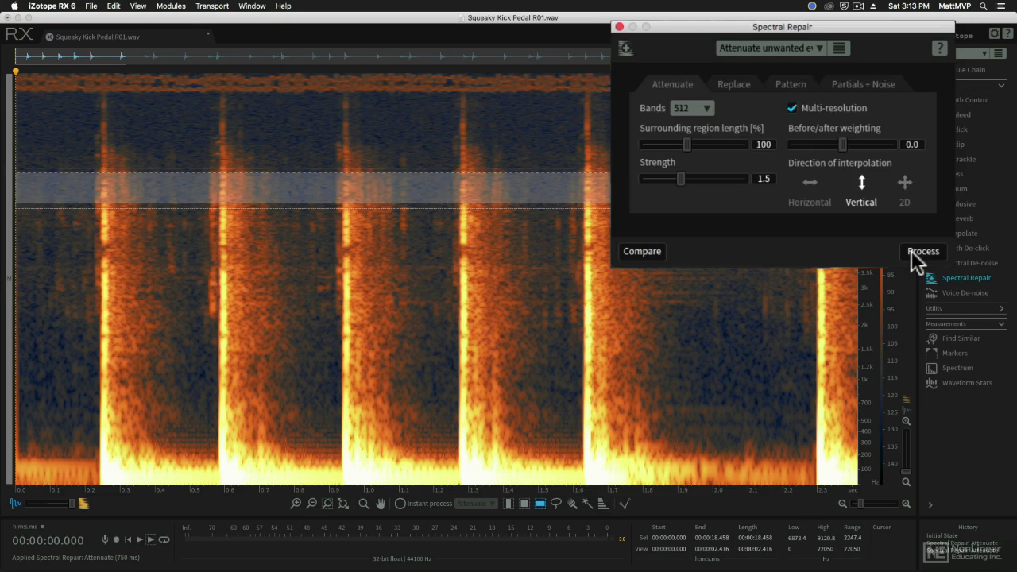
key(super+d)
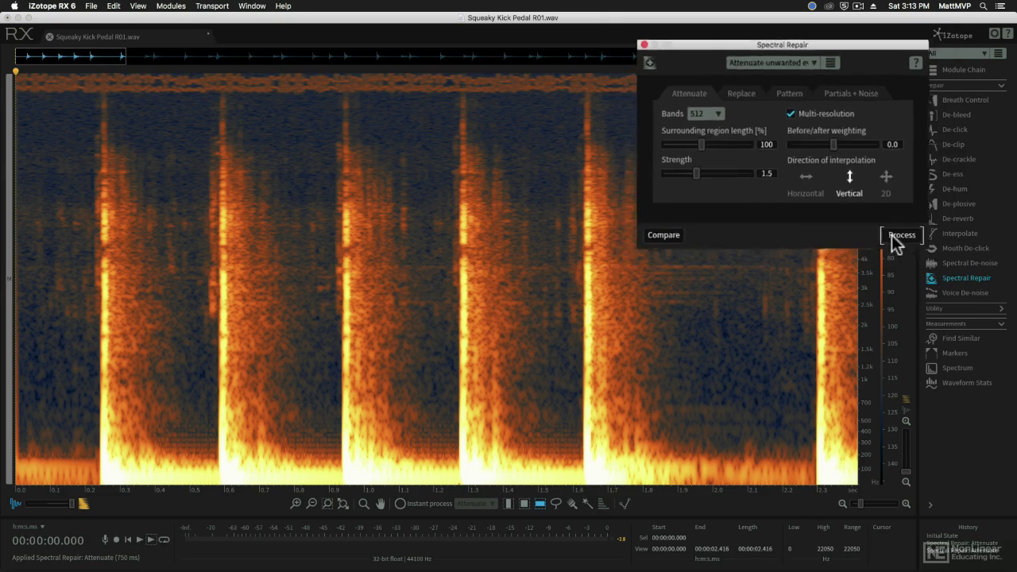
key(super+Down)
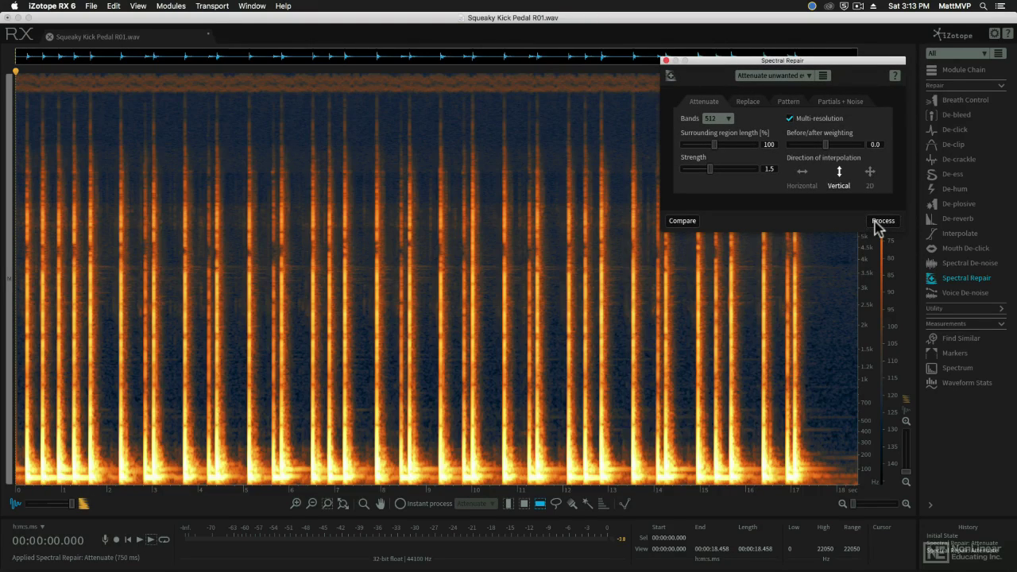
- Play the recording while switching the history between the initial state and the second Spectral Repair attenuation to compare them, ending on the repaired version
click(933, 533)
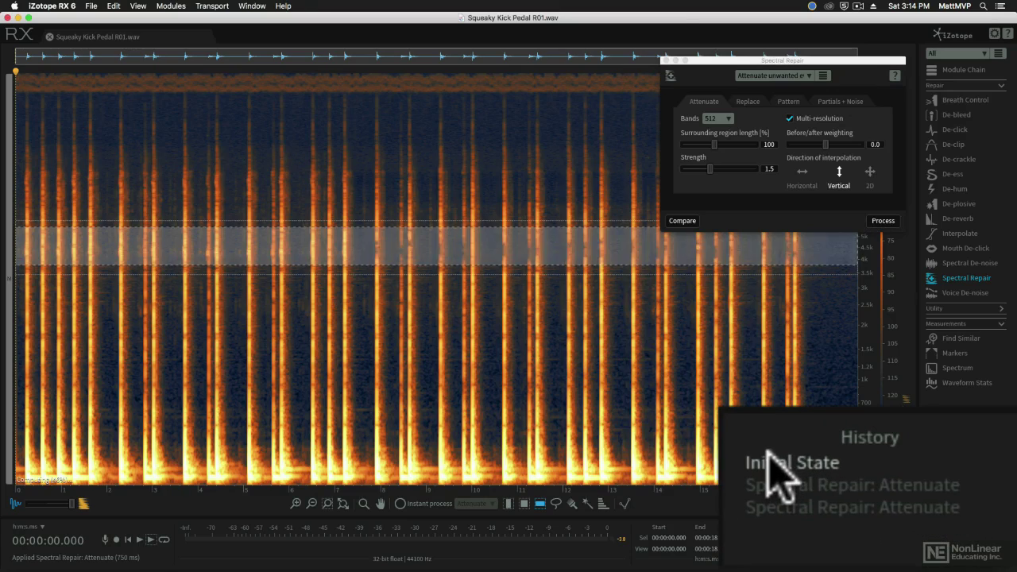
key(space)
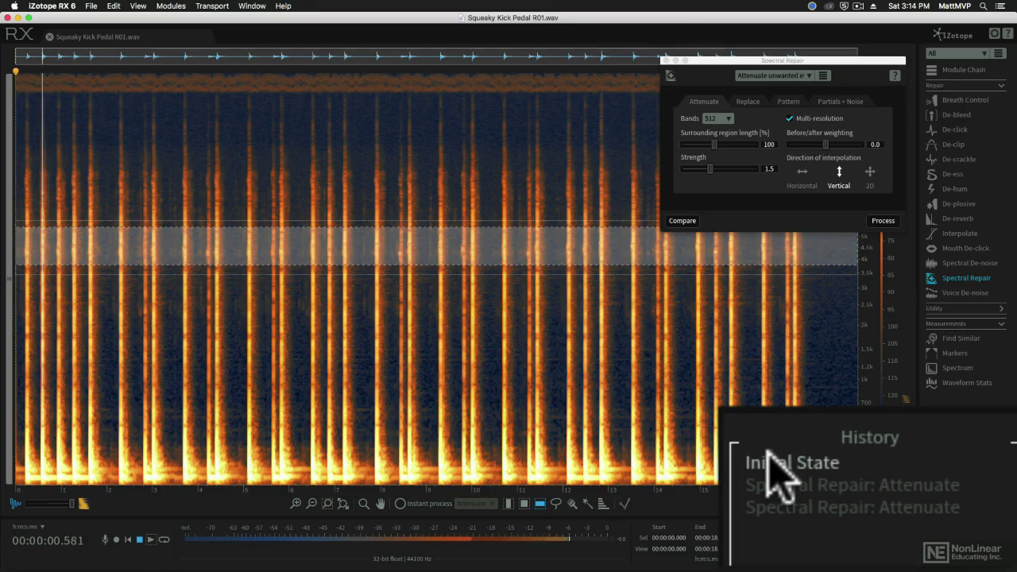
click(768, 507)
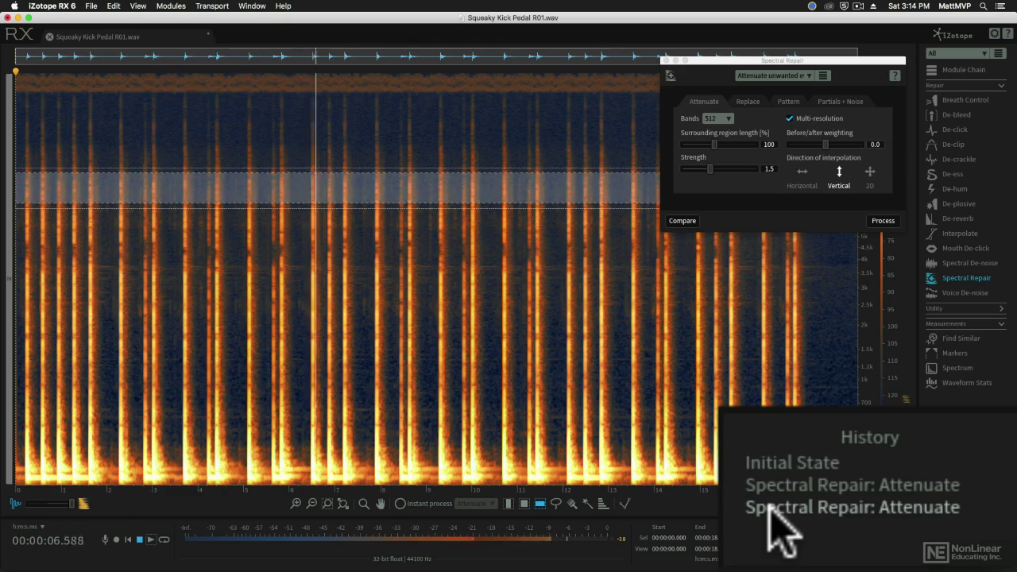
click(772, 464)
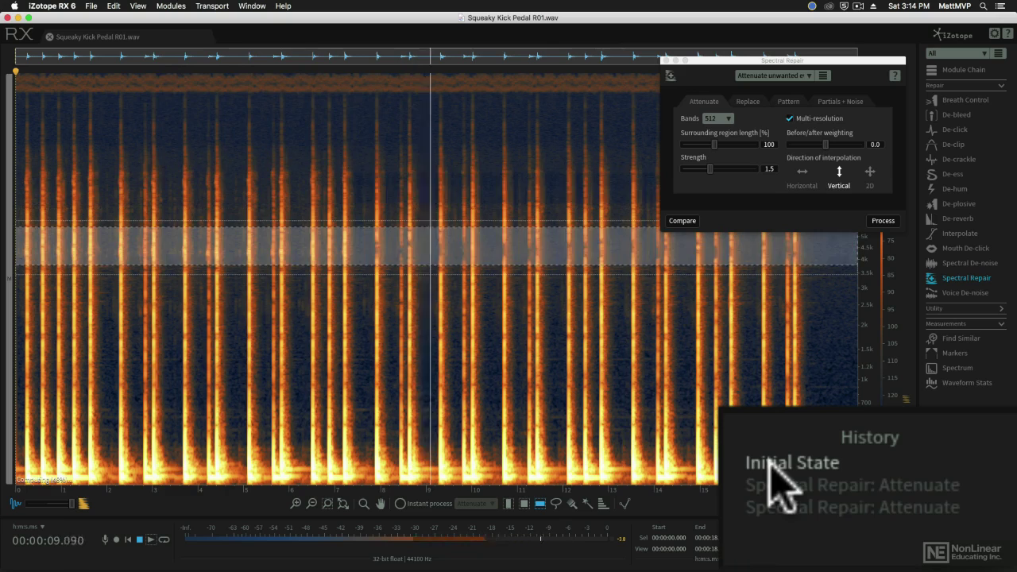
click(768, 507)
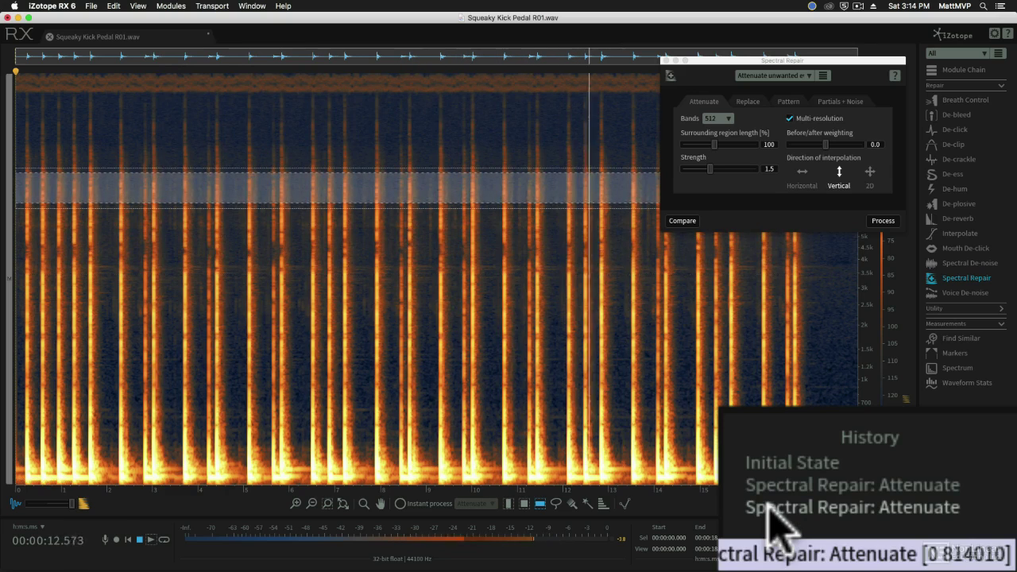
key(space)
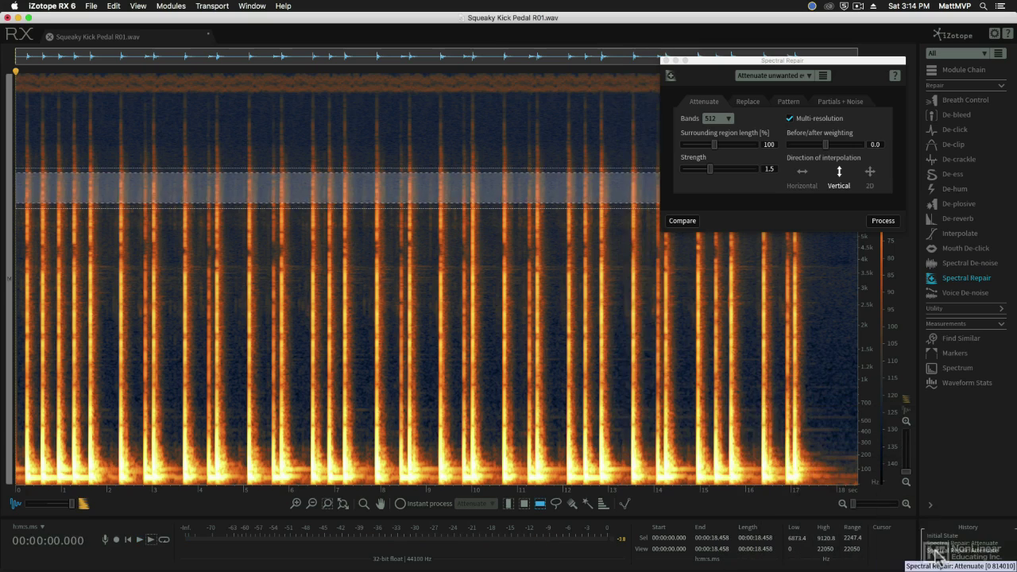